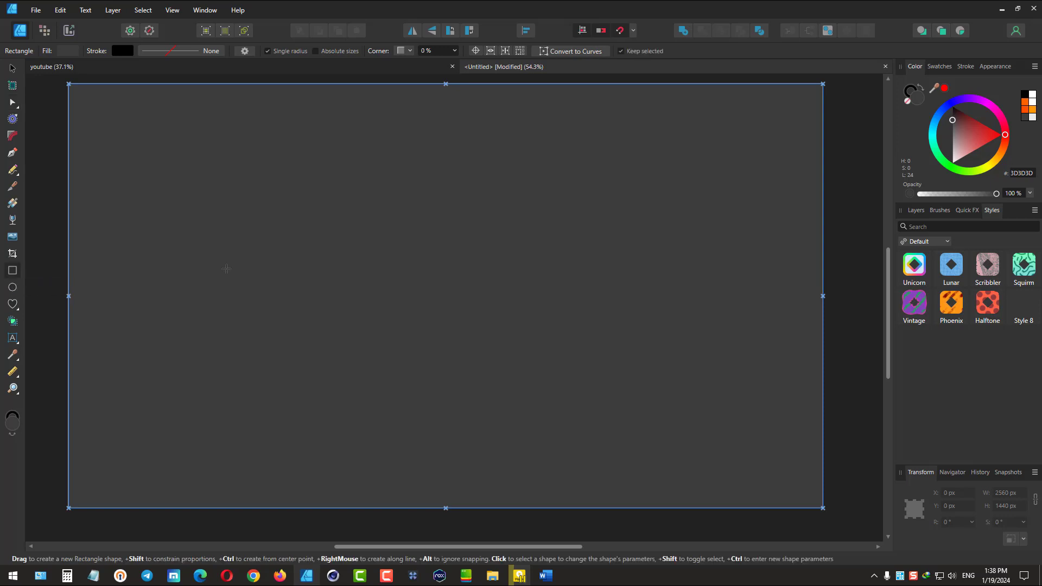
Draw a rectangle about 570 × 367 px on the canvas and give it a 3D layer effect with a 38.8 px radius
{"action": "left_click_drag", "start_coordinate": [277, 215], "coordinate": [446, 323]}
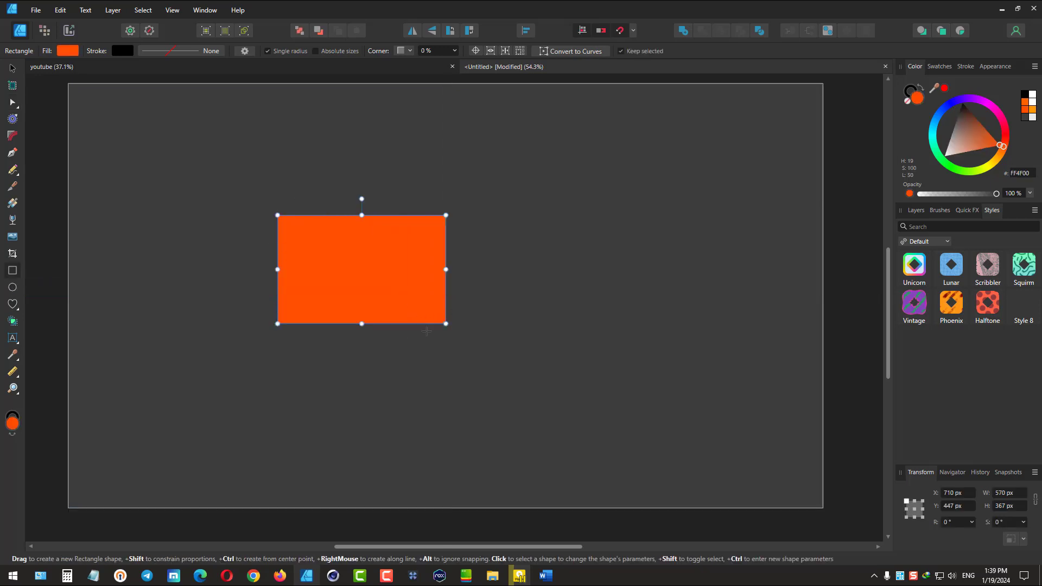
{"action": "left_click", "coordinate": [923, 211]}
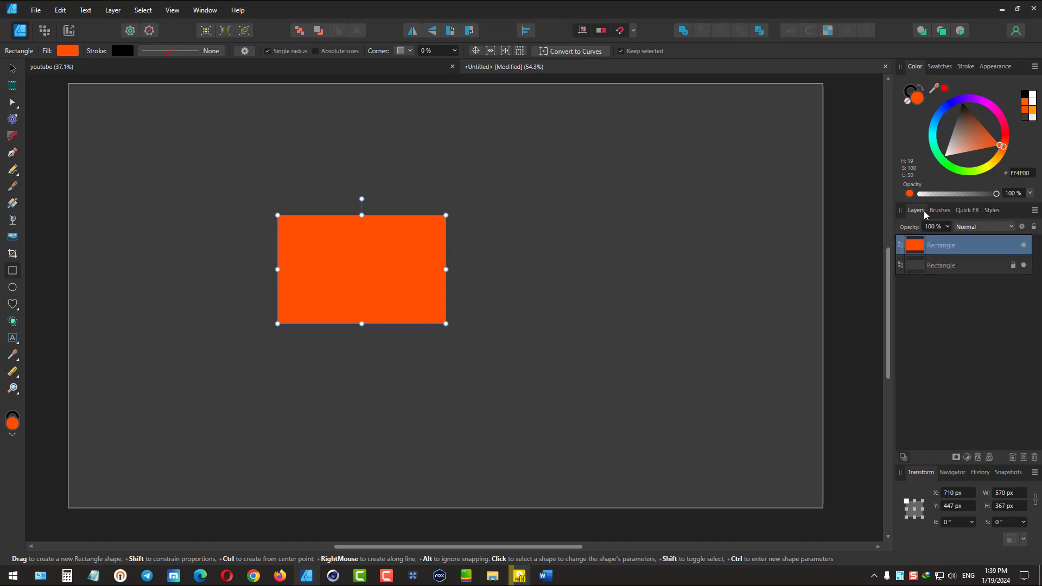
{"action": "left_click", "coordinate": [977, 457]}
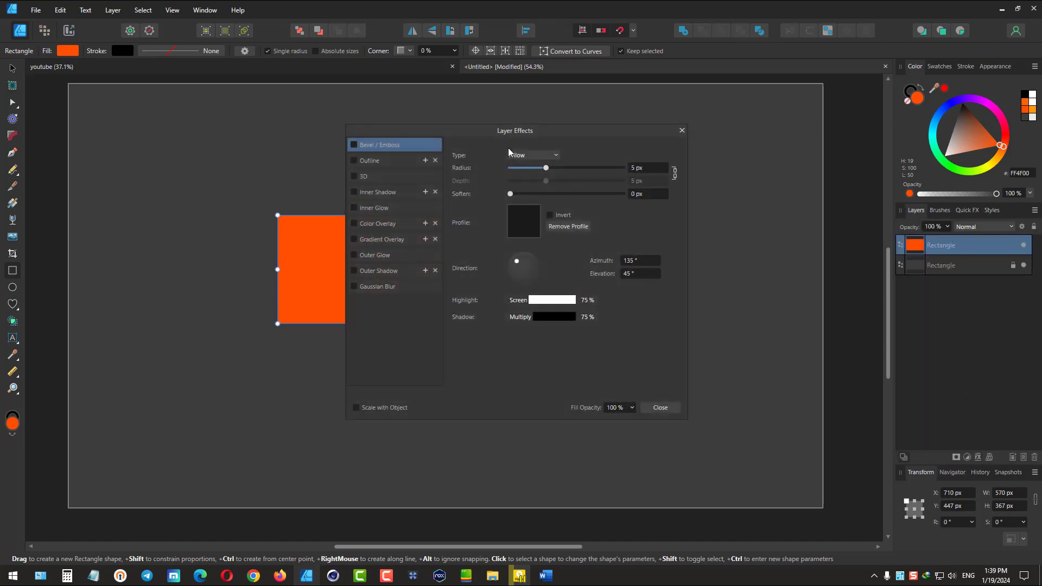
{"action": "left_click_drag", "start_coordinate": [511, 131], "coordinate": [601, 141]}
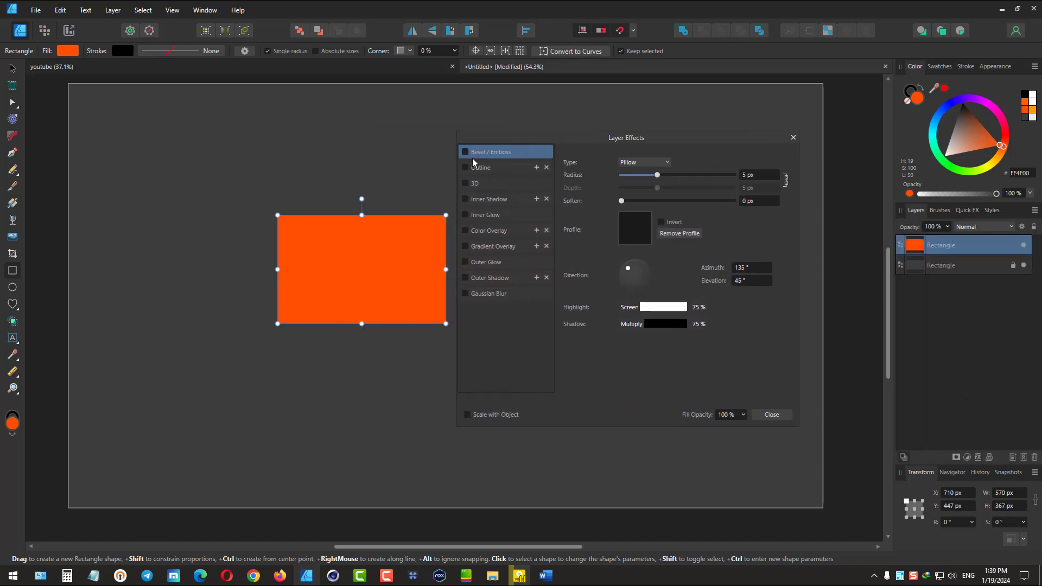
{"action": "left_click", "coordinate": [465, 183]}
{"action": "left_click", "coordinate": [490, 184]}
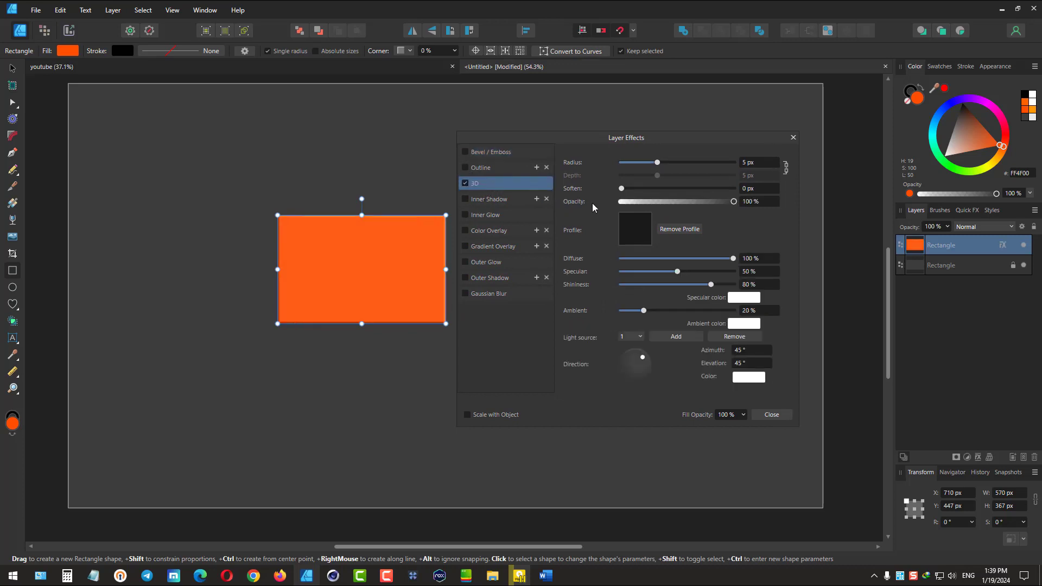
{"action": "left_click_drag", "start_coordinate": [657, 162], "coordinate": [705, 162]}
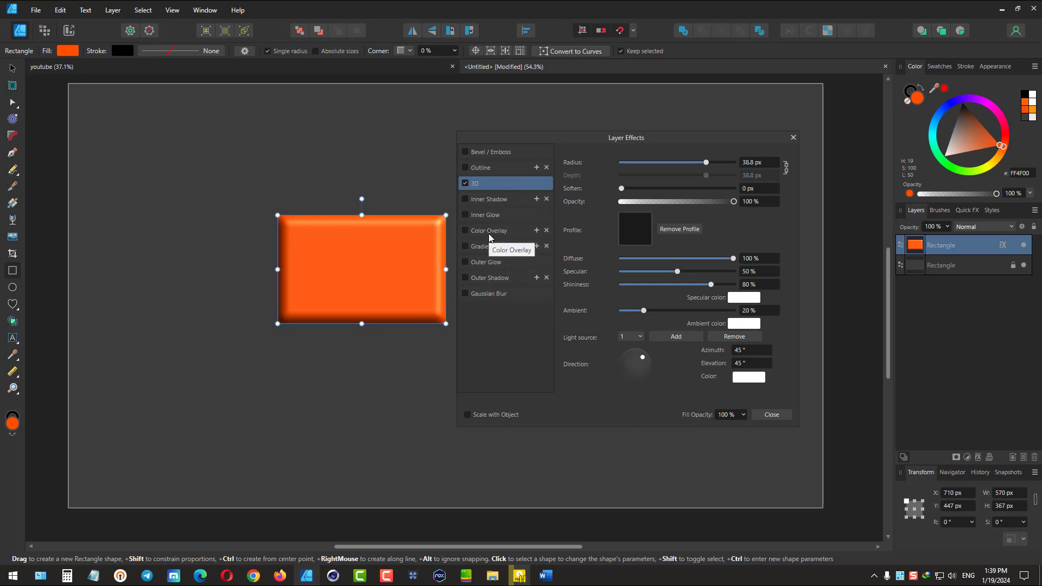
Add a Color Overlay effect to the rectangle with a magenta swatch as its color
{"action": "left_click", "coordinate": [489, 235]}
{"action": "left_click", "coordinate": [470, 232]}
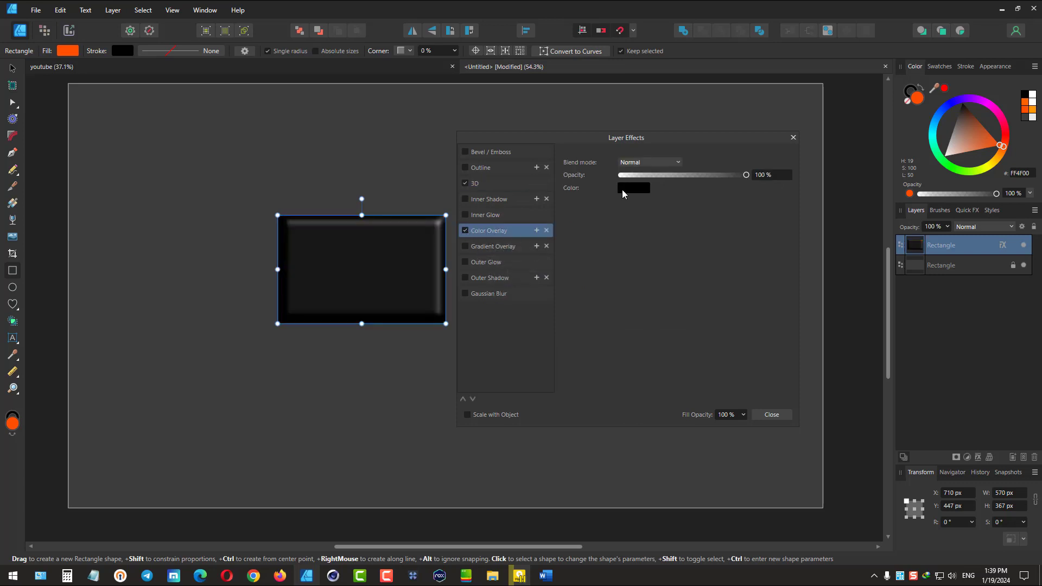
{"action": "left_click", "coordinate": [626, 187]}
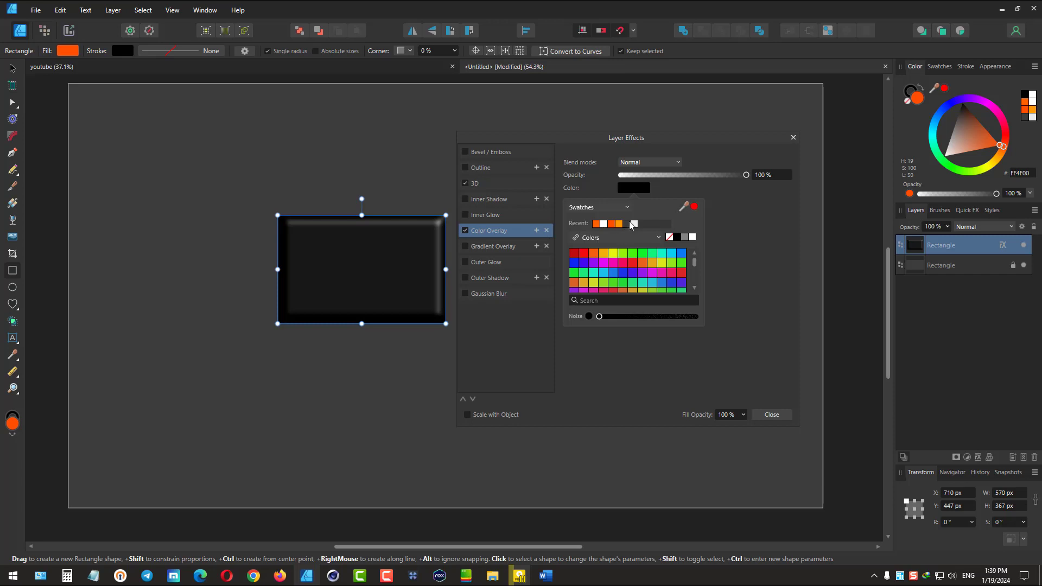
{"action": "left_click", "coordinate": [606, 265]}
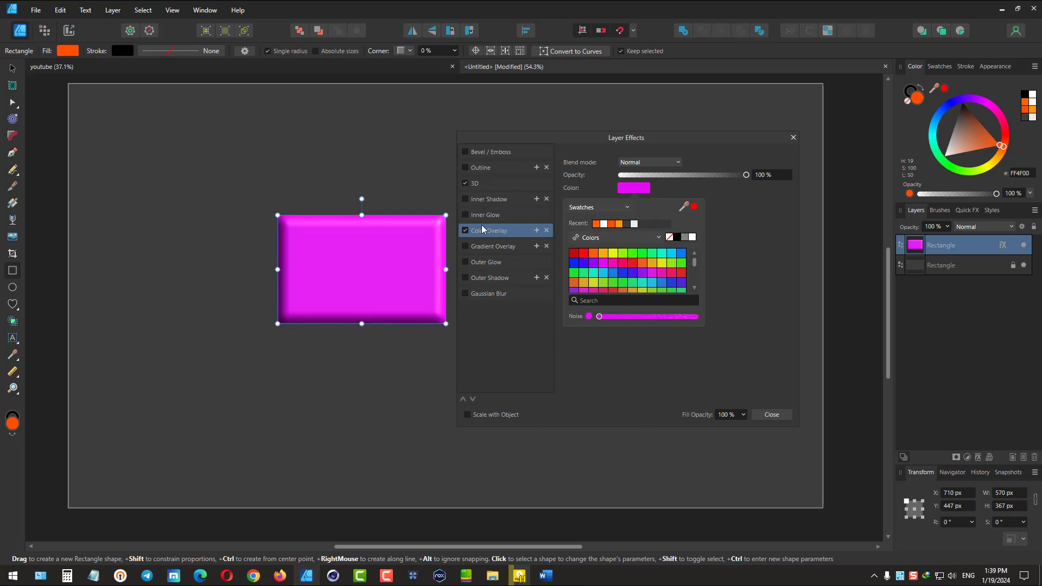
Add an Outer Shadow effect to the rectangle with a 61.9 px radius and a 29.5 px offset
{"action": "left_click", "coordinate": [466, 278]}
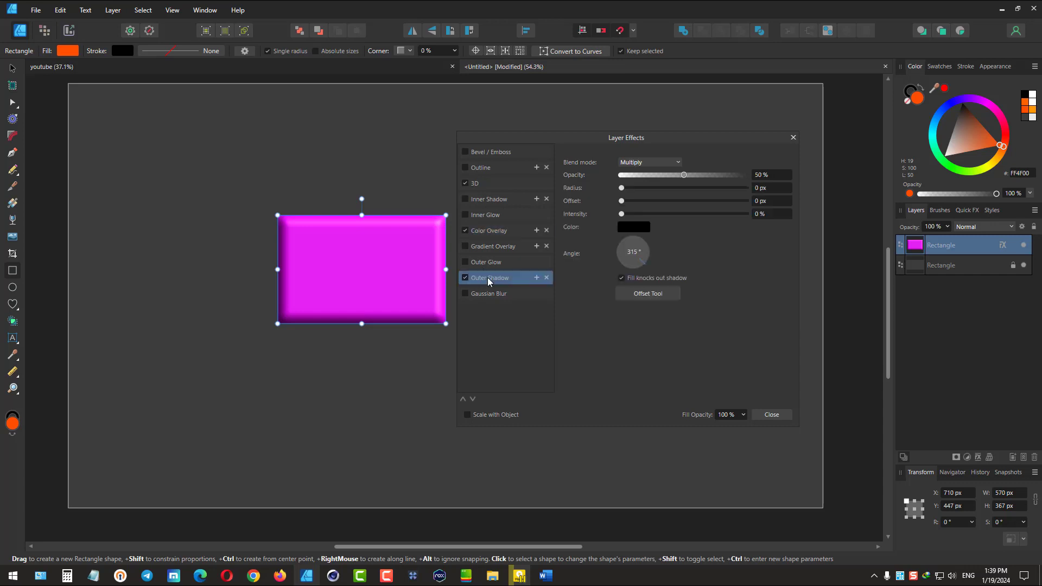
{"action": "left_click_drag", "start_coordinate": [621, 188], "coordinate": [734, 195]}
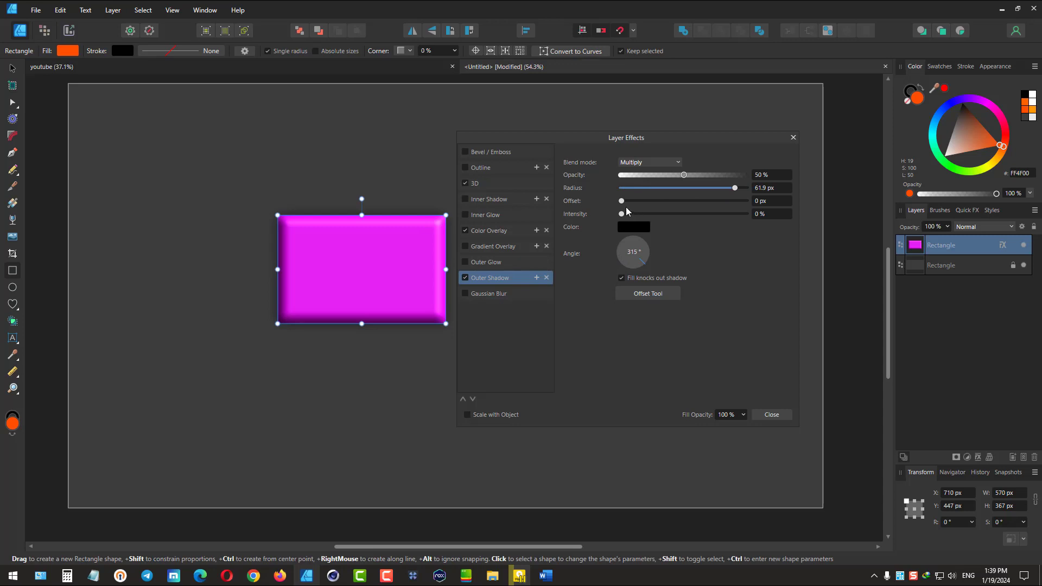
{"action": "left_click_drag", "start_coordinate": [623, 201], "coordinate": [703, 207]}
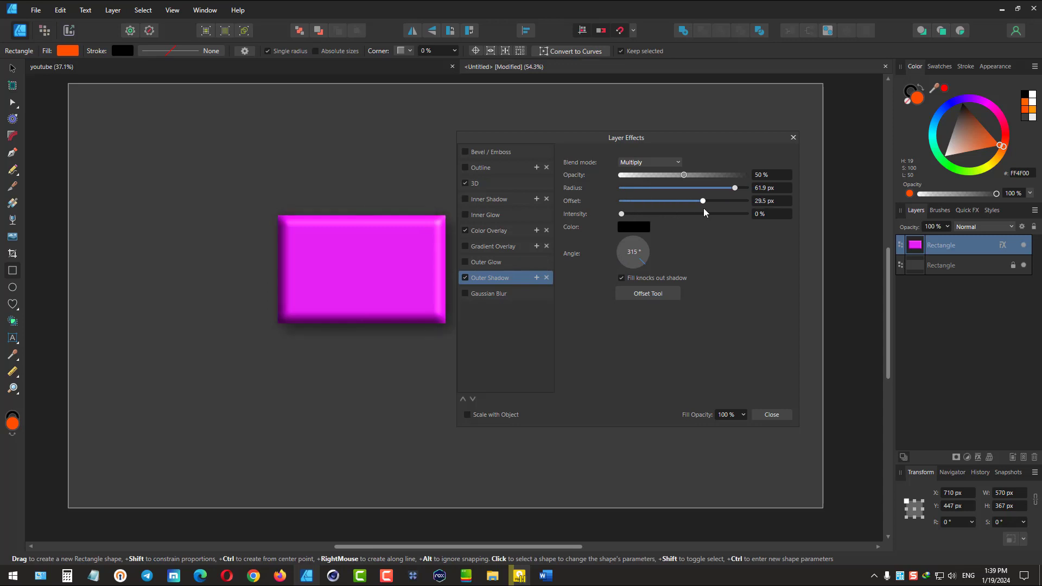
{"action": "left_click", "coordinate": [793, 137]}
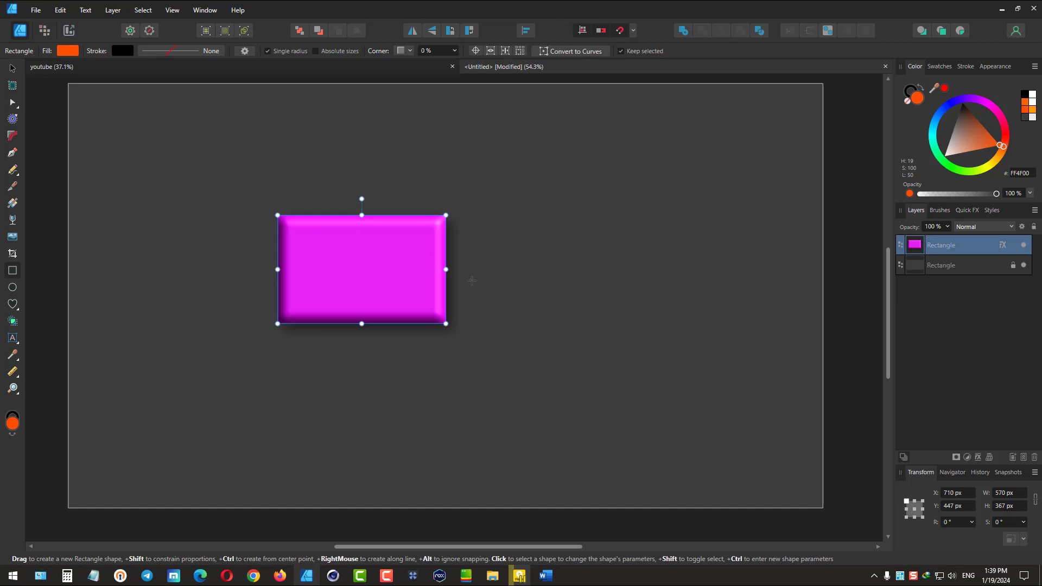
Show the saved styles and move the magenta rectangle to about X 843 px, Y 443 px
{"action": "left_click", "coordinate": [991, 210]}
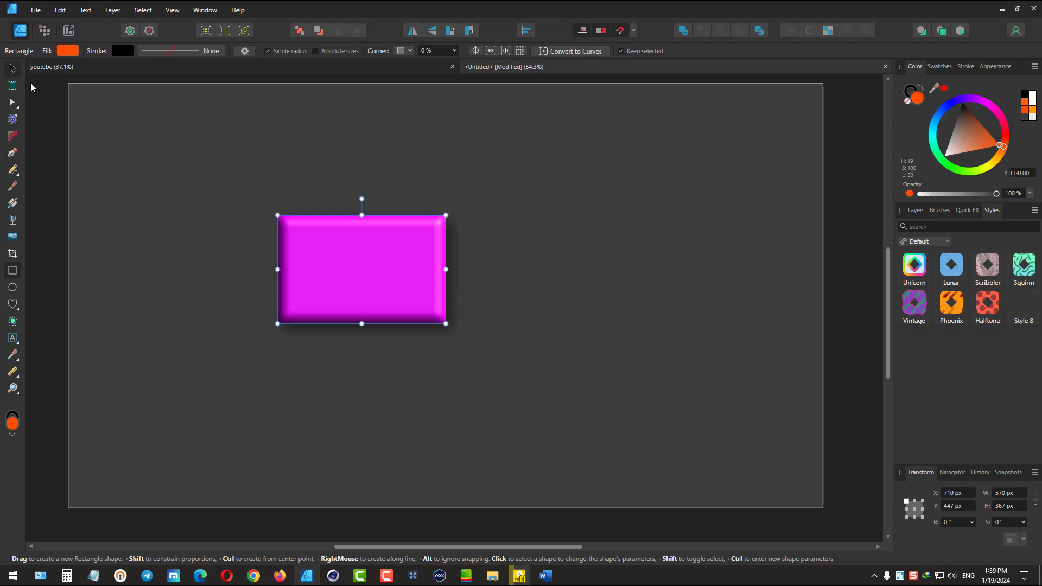
{"action": "left_click", "coordinate": [12, 68]}
{"action": "left_click_drag", "start_coordinate": [362, 269], "coordinate": [401, 267]}
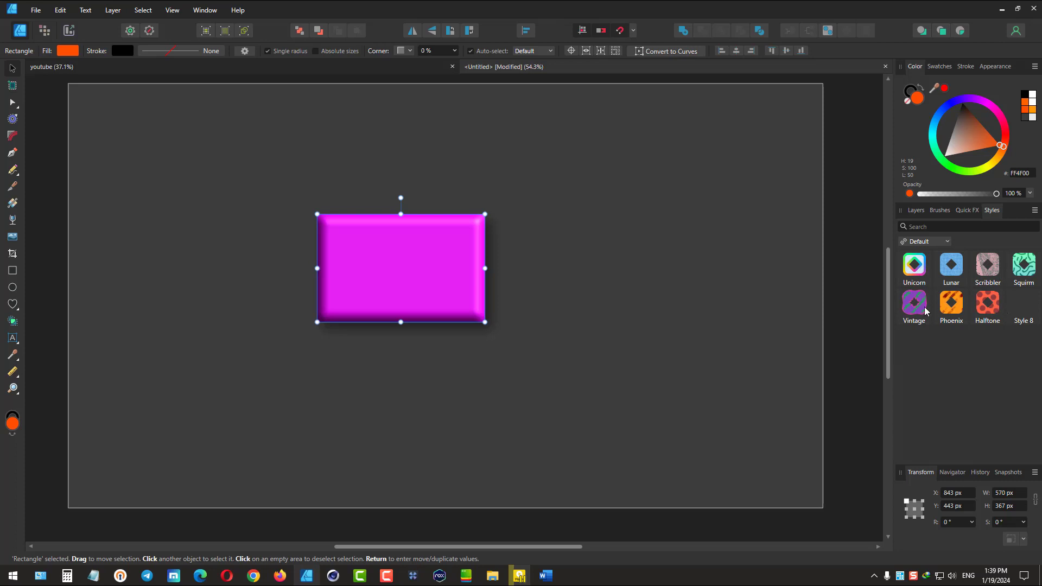
Create a new styles category named "my style"
{"action": "left_click", "coordinate": [1035, 211]}
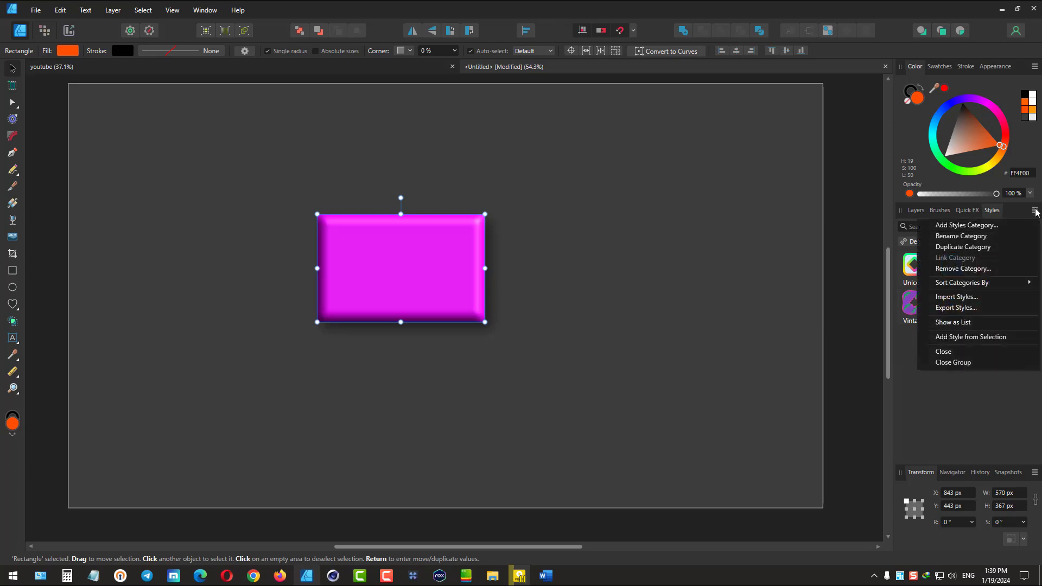
{"action": "left_click", "coordinate": [997, 226]}
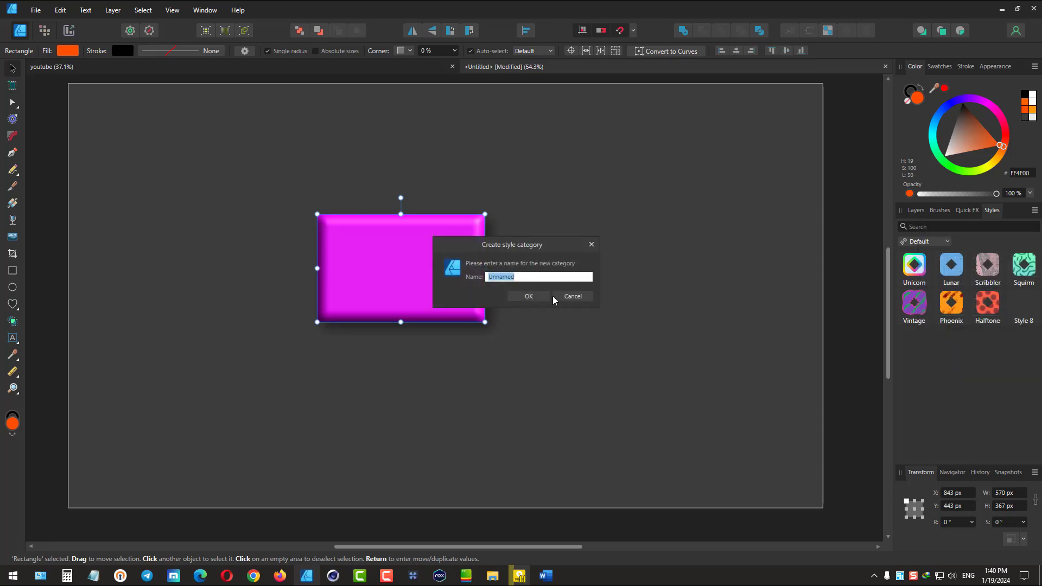
{"action": "type", "text": "my st"}
{"action": "key", "text": "BackSpace"}
{"action": "type", "text": "yle"}
{"action": "left_click", "coordinate": [512, 297]}
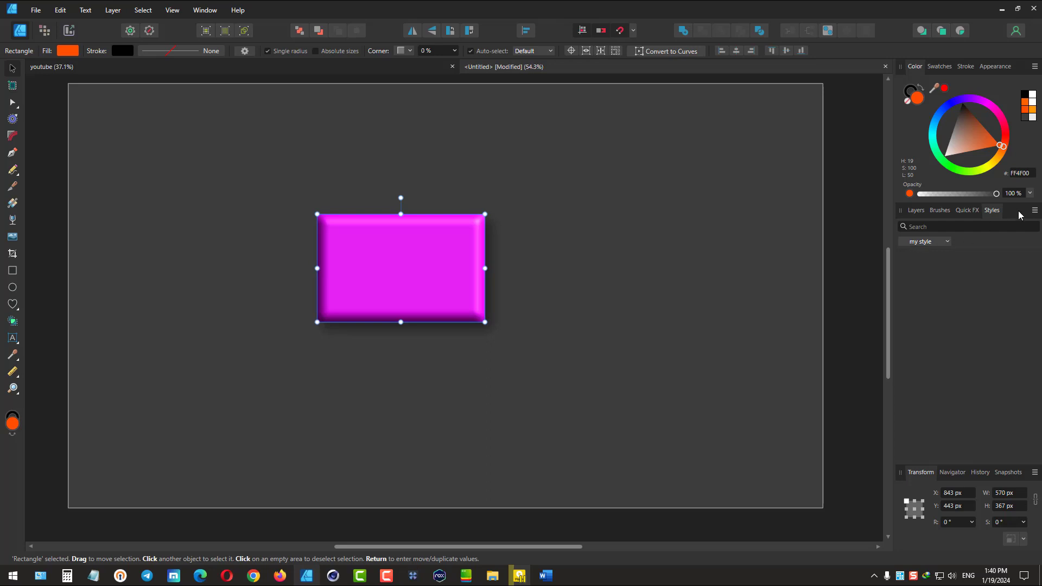
Add the selected rectangle's appearance as a new style in the "my style" category
{"action": "left_click", "coordinate": [1035, 212]}
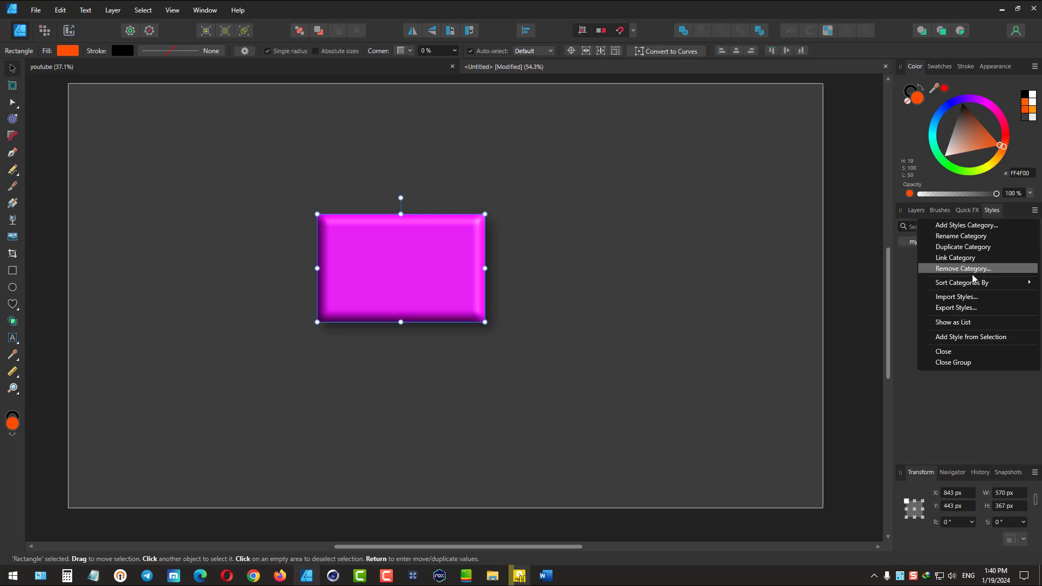
{"action": "mouse_move", "coordinate": [971, 286]}
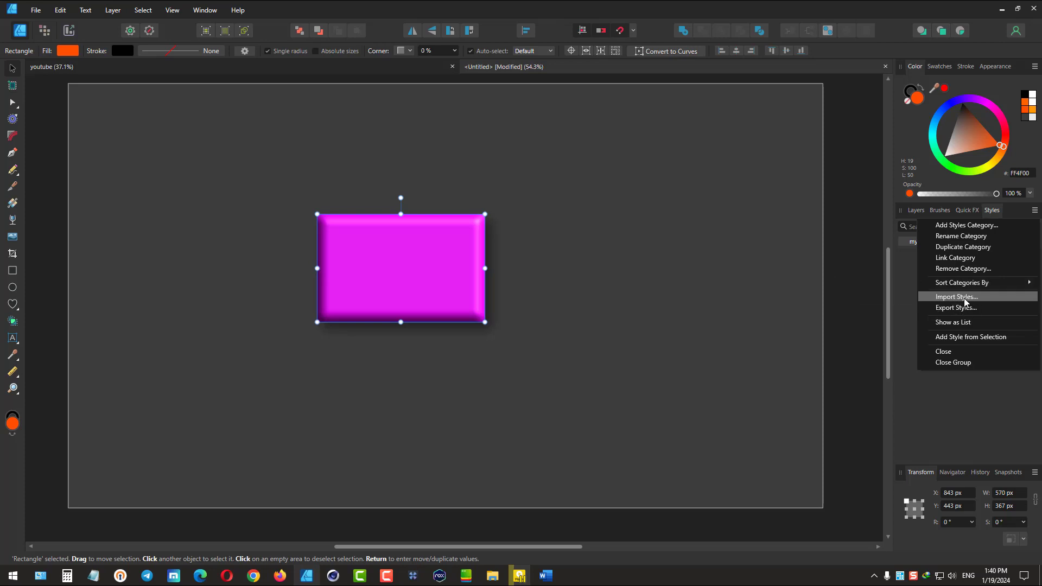
{"action": "left_click", "coordinate": [950, 340]}
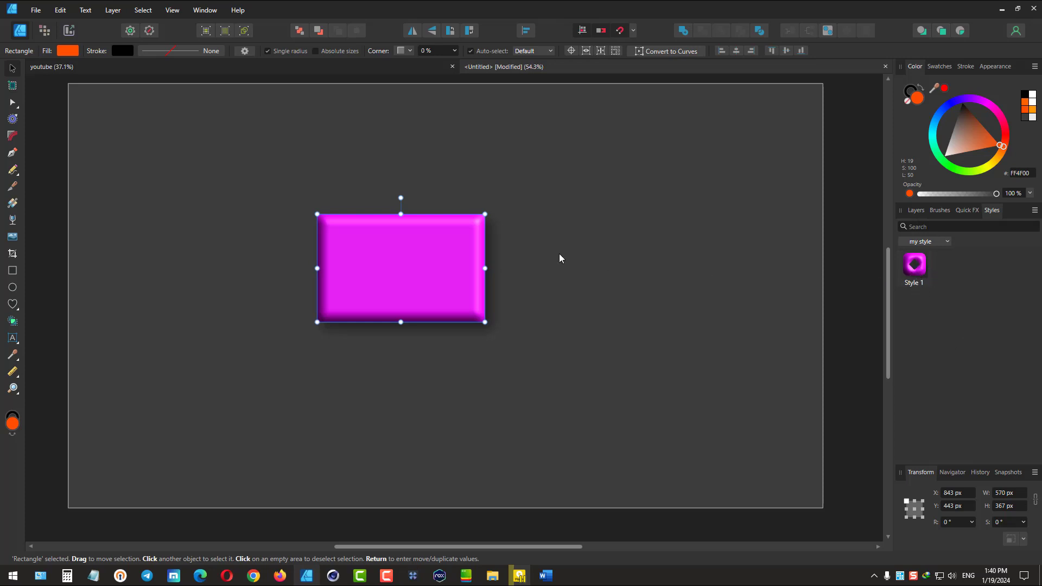
Delete the magenta rectangle and change the locked background rectangle's fill to light grey EBEBEB
{"action": "left_click_drag", "start_coordinate": [447, 250], "coordinate": [402, 245]}
{"action": "key", "text": "Delete"}
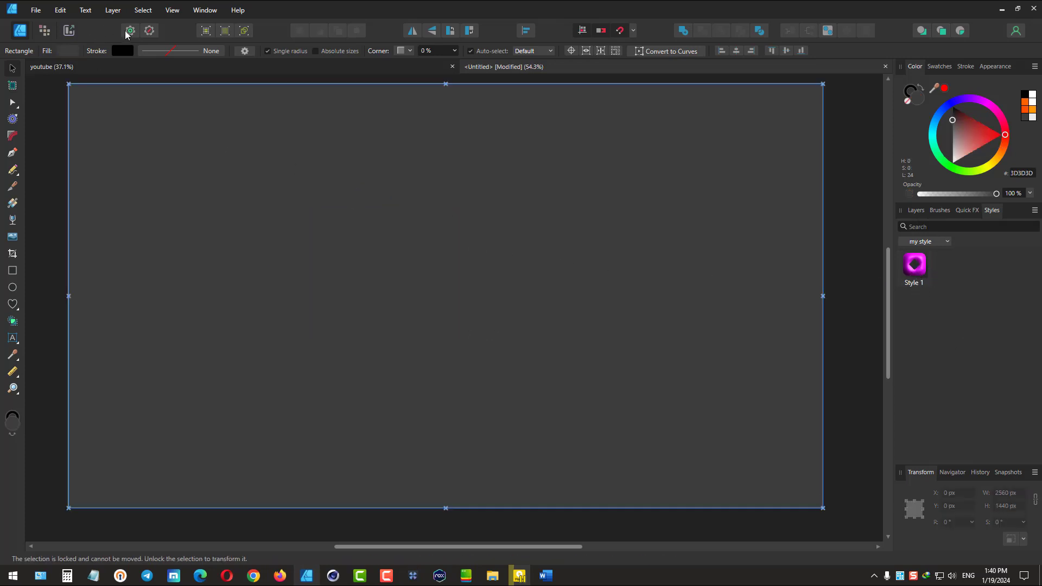
{"action": "left_click", "coordinate": [150, 31]}
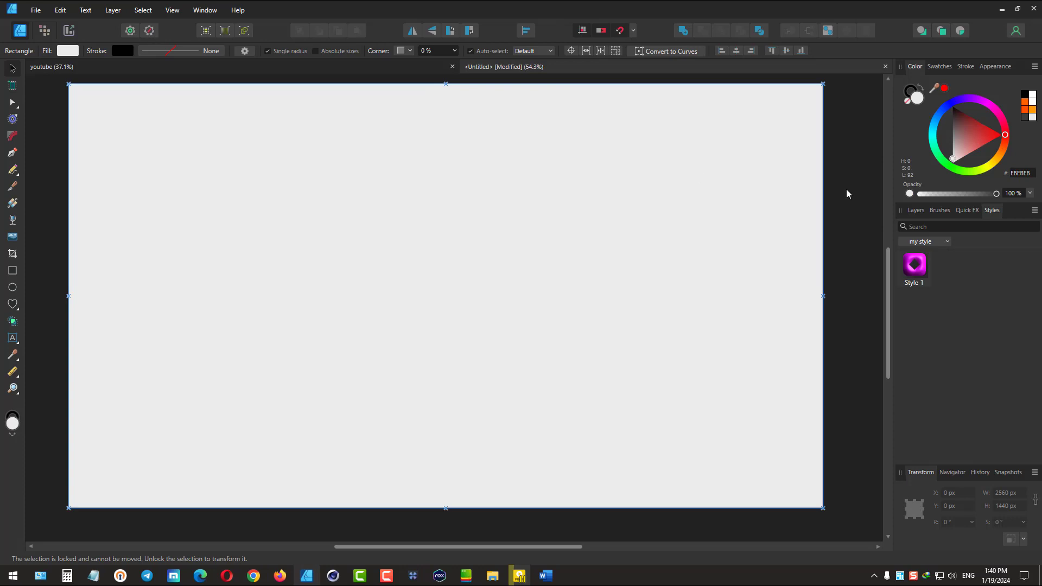
Draw a heart about 555 × 573 px on the light background and apply Style 1 from the "my style" category
{"action": "left_click", "coordinate": [916, 210]}
{"action": "scroll", "coordinate": [232, 209], "scroll_direction": "down", "scroll_amount": 1}
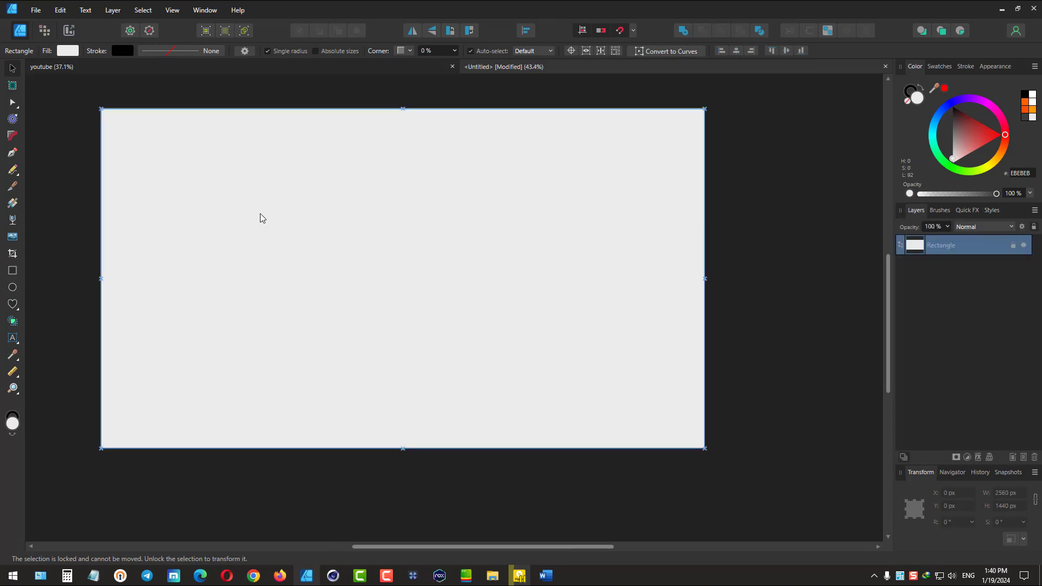
{"action": "left_click", "coordinate": [13, 304]}
{"action": "left_click_drag", "start_coordinate": [285, 166], "coordinate": [416, 302]}
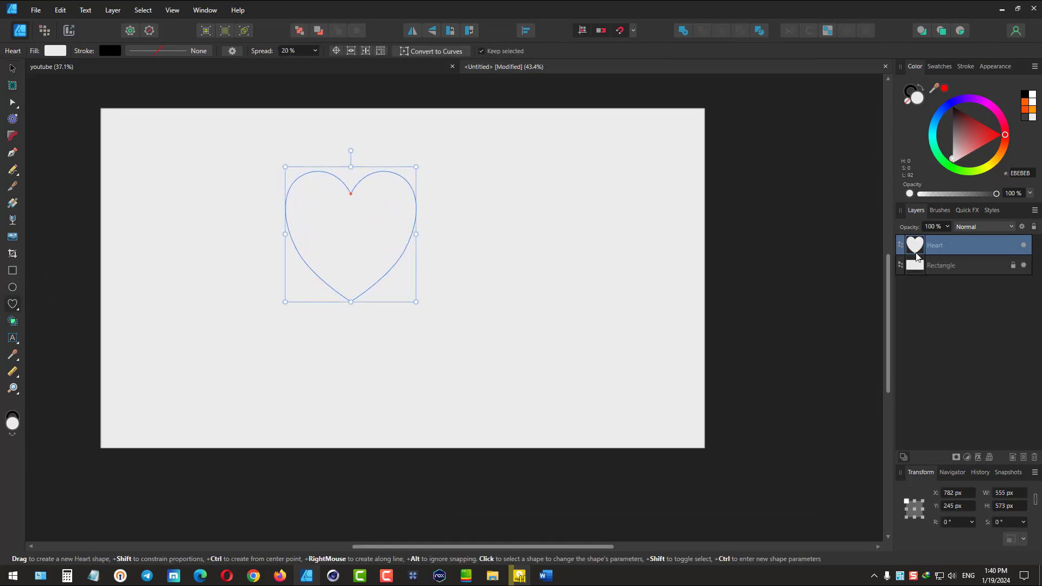
{"action": "left_click", "coordinate": [989, 211]}
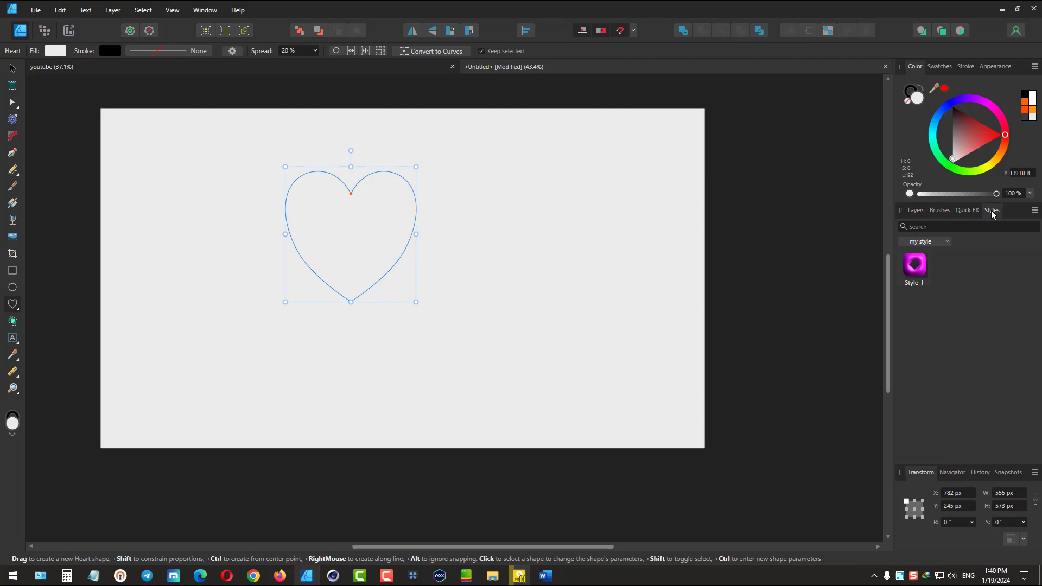
{"action": "left_click", "coordinate": [917, 268]}
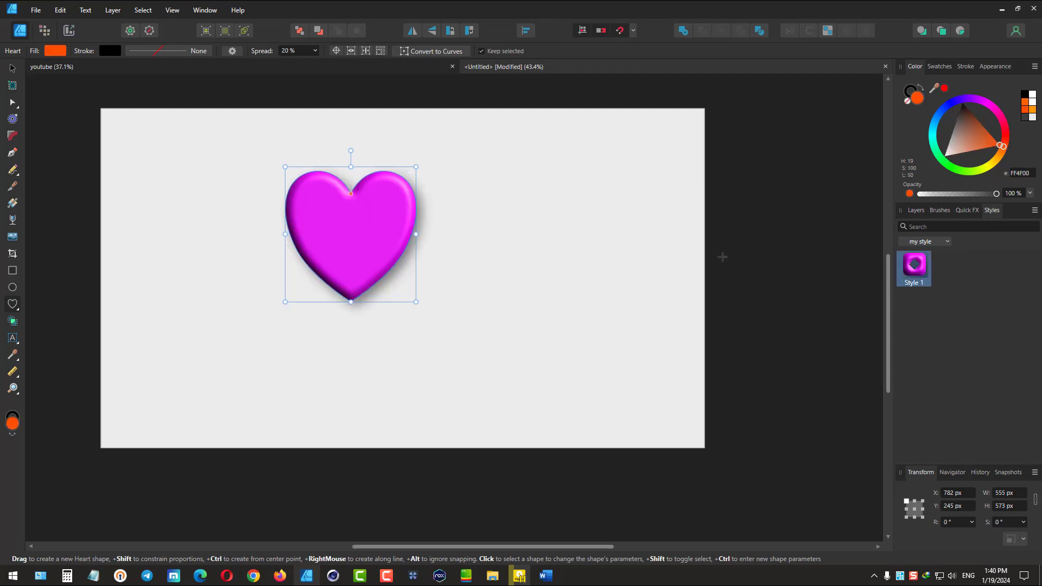
Try the Default category styles Unicorn, Vintage, Phoenix, Halftone and Squirm on the heart, ending with Lunar applied
{"action": "left_click", "coordinate": [937, 243]}
{"action": "left_click", "coordinate": [939, 254]}
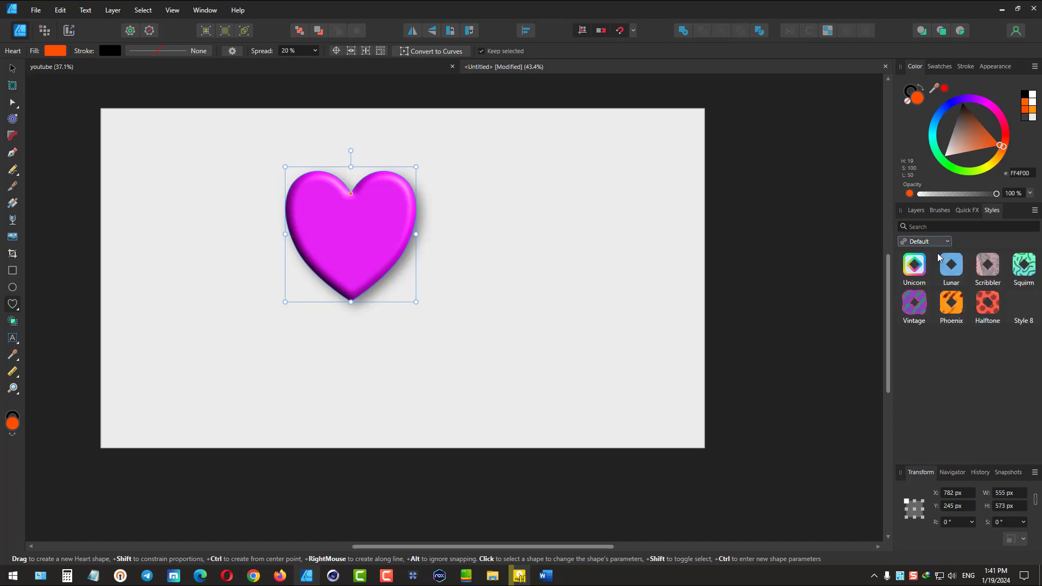
{"action": "left_click", "coordinate": [915, 272]}
{"action": "left_click", "coordinate": [916, 300]}
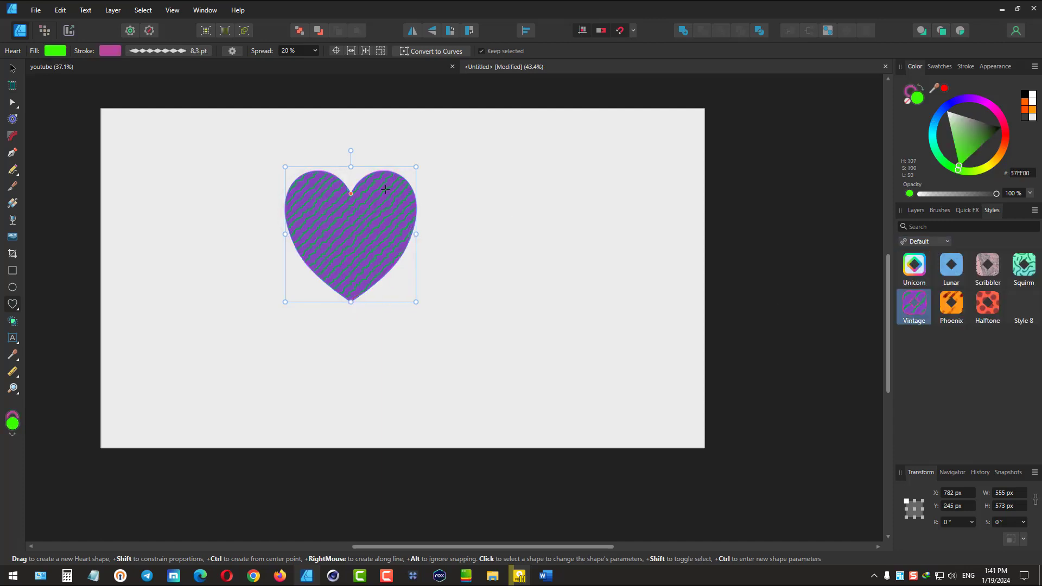
{"action": "scroll", "coordinate": [330, 187], "scroll_direction": "up", "scroll_amount": 4}
{"action": "left_click", "coordinate": [954, 301]}
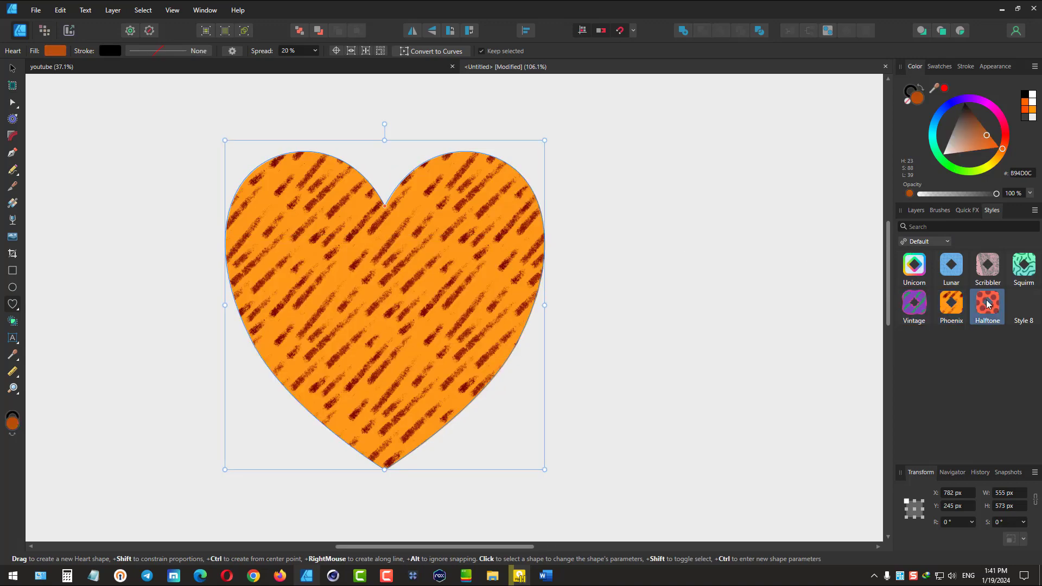
{"action": "left_click", "coordinate": [987, 301]}
{"action": "left_click", "coordinate": [1024, 264]}
{"action": "left_click", "coordinate": [955, 276]}
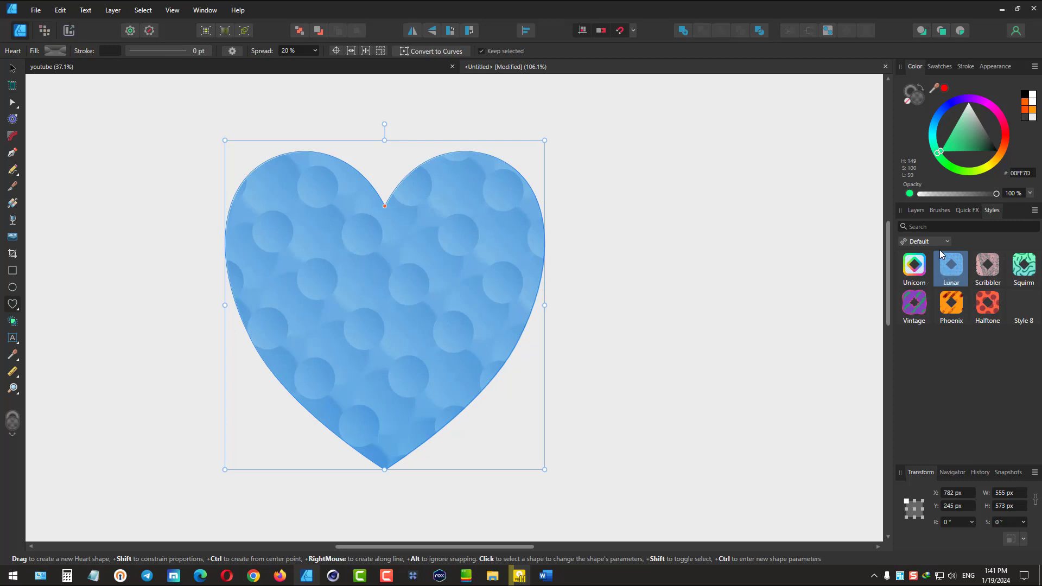
Check the heart's layer and view the rename and delete options of the Lunar style
{"action": "left_click", "coordinate": [921, 212]}
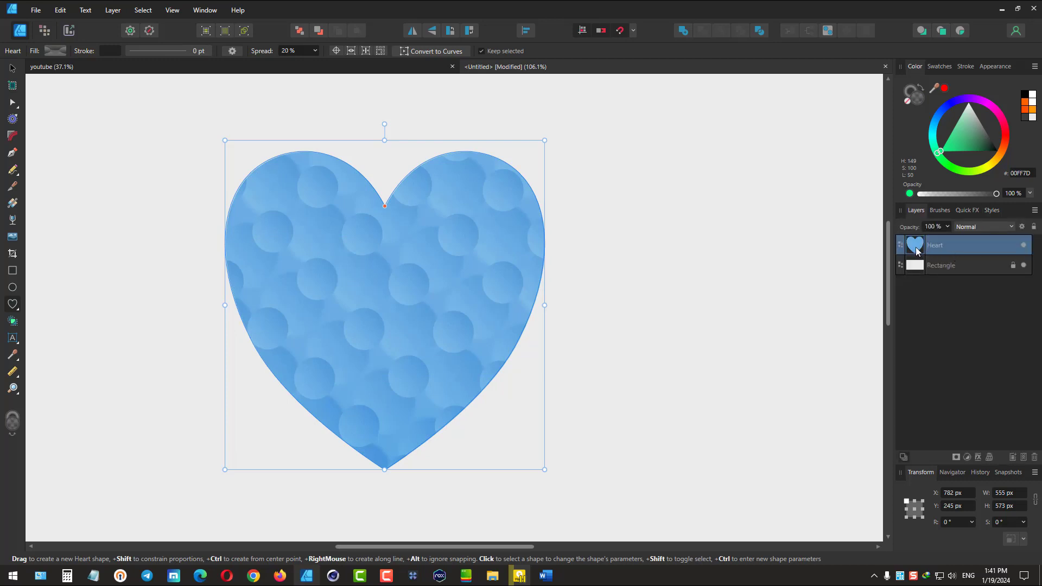
{"action": "left_click", "coordinate": [989, 212]}
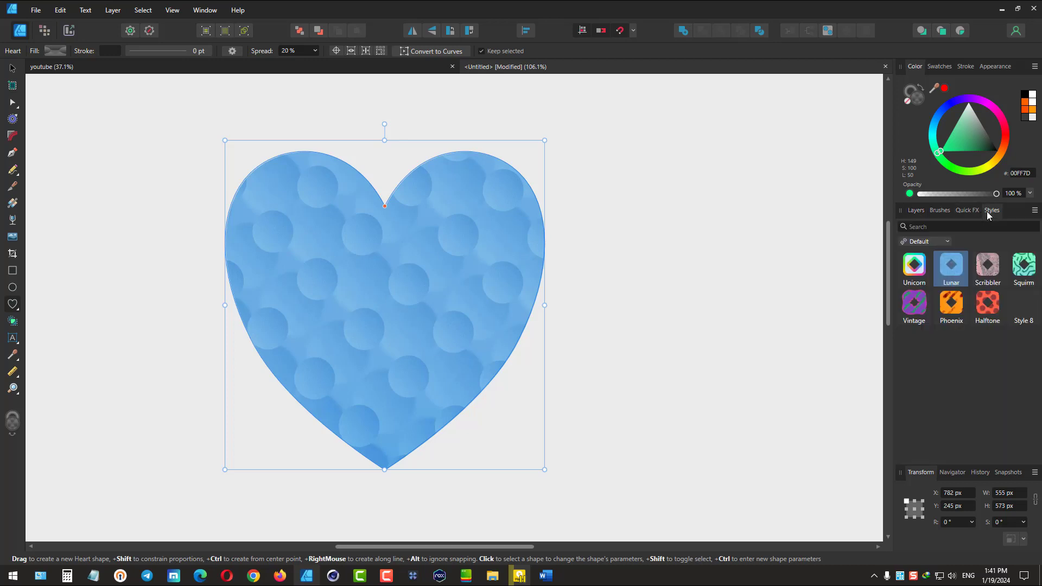
{"action": "right_click", "coordinate": [949, 266]}
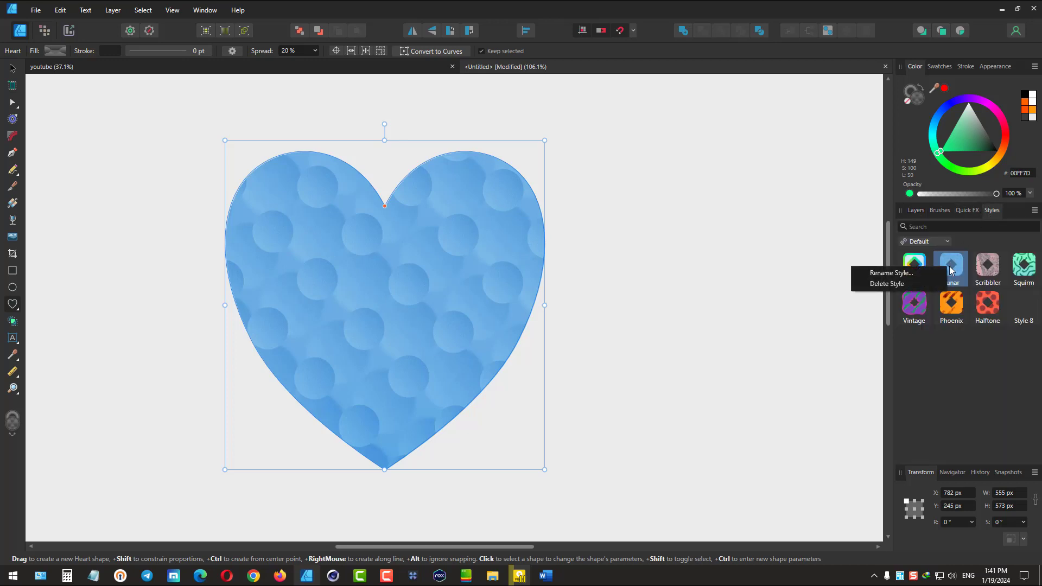
{"action": "left_click", "coordinate": [958, 266]}
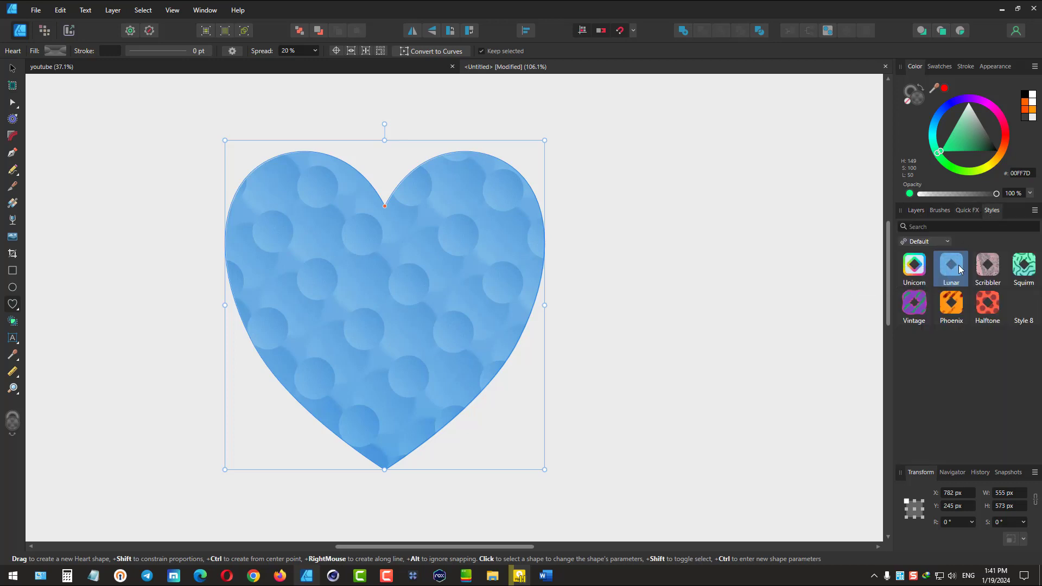
Apply Style 1 from the "my style" category to the selected heart
{"action": "left_click", "coordinate": [932, 242]}
{"action": "left_click", "coordinate": [933, 253]}
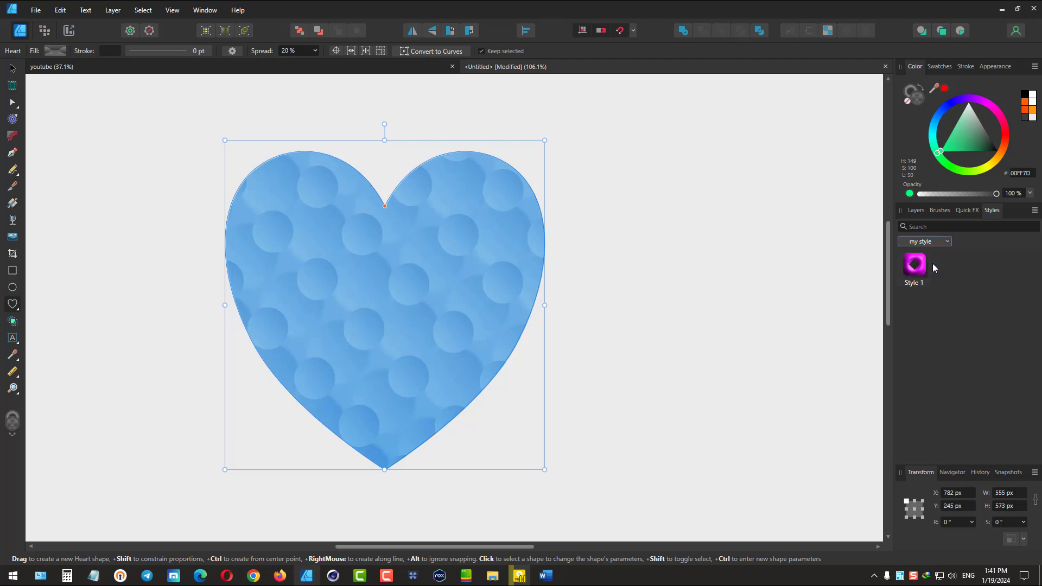
{"action": "left_click", "coordinate": [928, 269]}
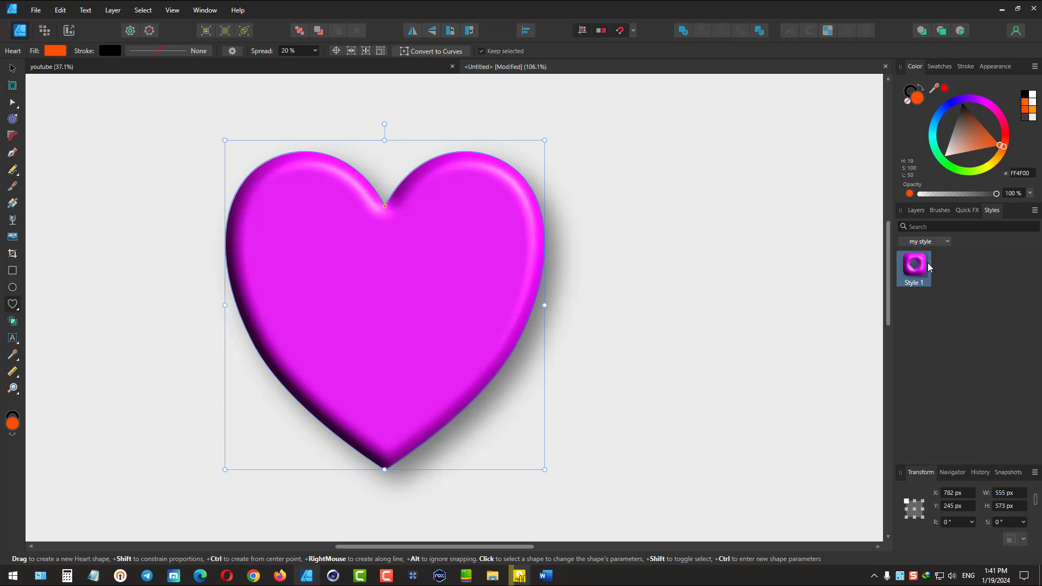
Open the heart layer's effects to examine the 3D settings that come with Style 1, and close them unchanged
{"action": "left_click", "coordinate": [917, 211]}
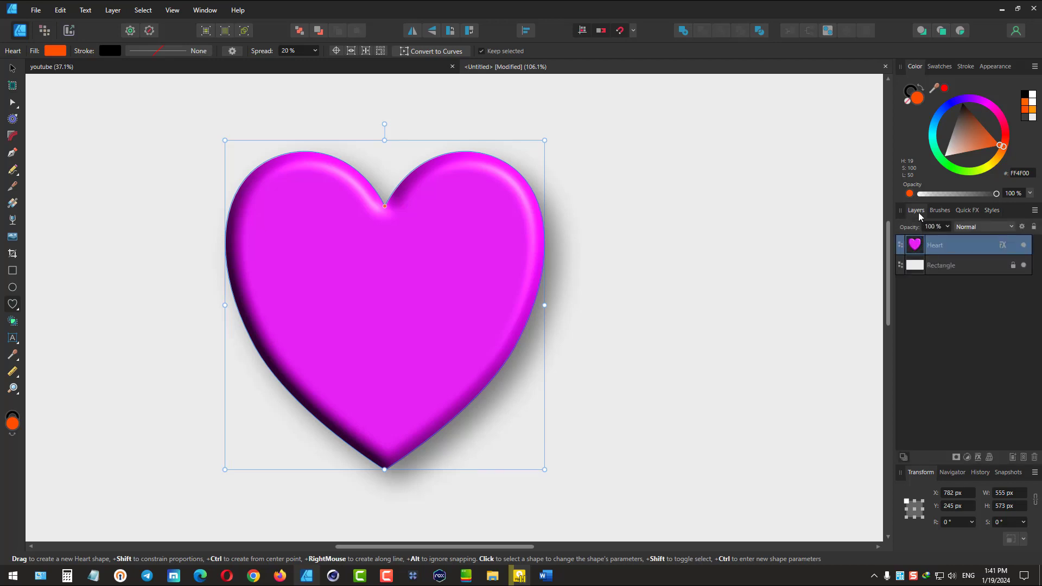
{"action": "left_click", "coordinate": [1002, 245]}
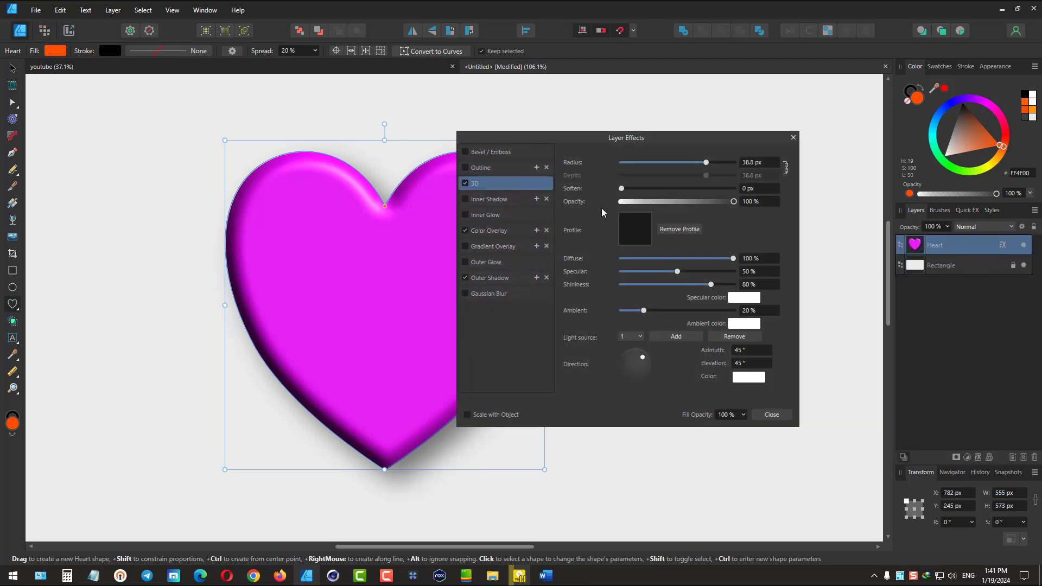
{"action": "left_click", "coordinate": [793, 137]}
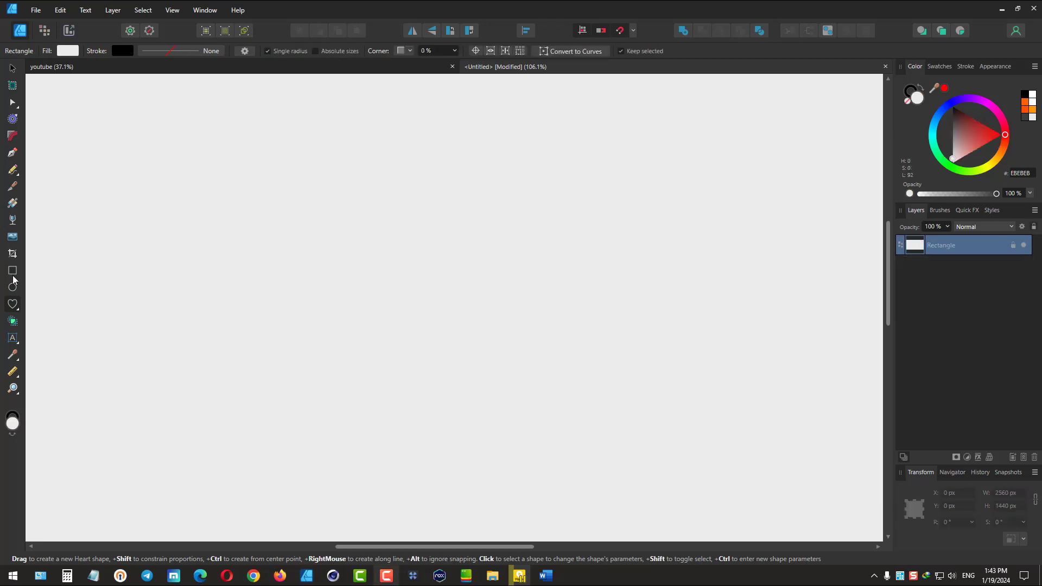
Draw a new heart about 247 × 247 px on the light background and give it a blue fill and a red stroke
{"action": "left_click_drag", "start_coordinate": [393, 217], "coordinate": [535, 359]}
{"action": "left_click", "coordinate": [991, 210]}
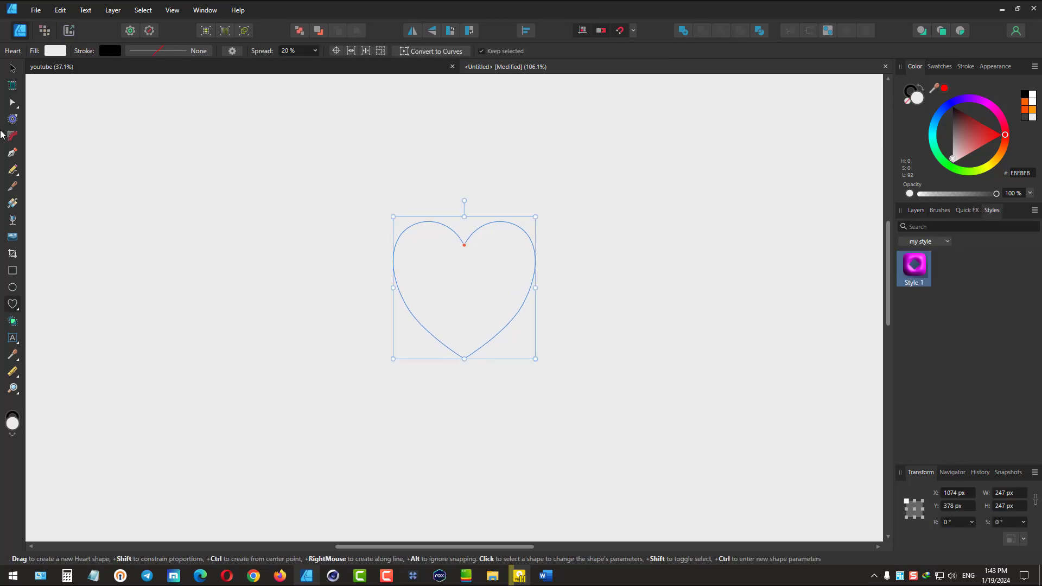
{"action": "mouse_move", "coordinate": [961, 130]}
{"action": "left_mouse_down"}
{"action": "mouse_move", "coordinate": [949, 102]}
{"action": "mouse_move", "coordinate": [978, 134]}
{"action": "mouse_move", "coordinate": [1003, 134]}
{"action": "left_mouse_up"}
{"action": "left_click", "coordinate": [911, 91]}
Set the new heart's stroke to a width of 8.5 pt with a dashed line style
{"action": "left_click", "coordinate": [965, 66]}
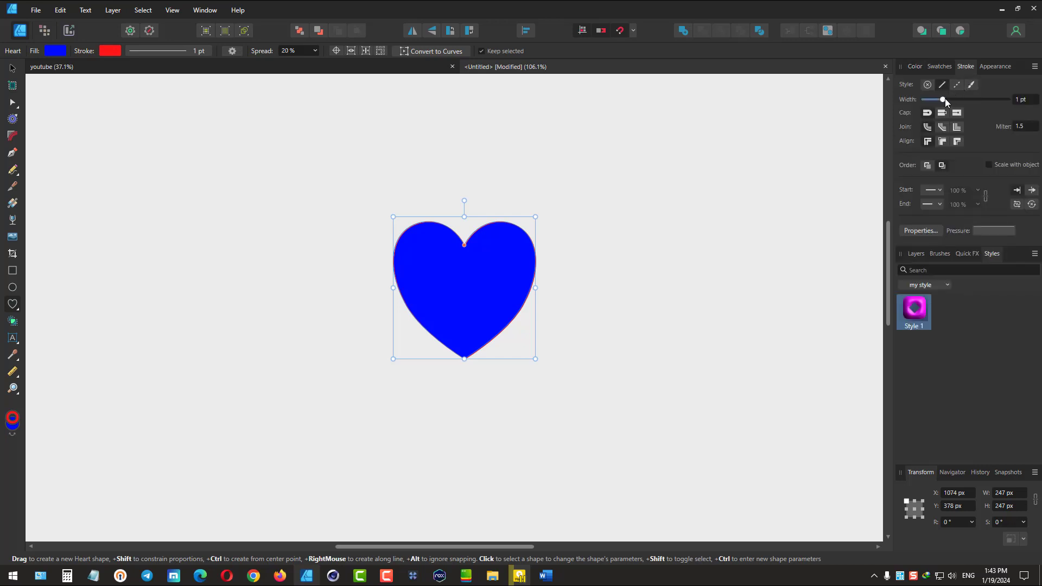
{"action": "left_click_drag", "start_coordinate": [944, 99], "coordinate": [957, 99]}
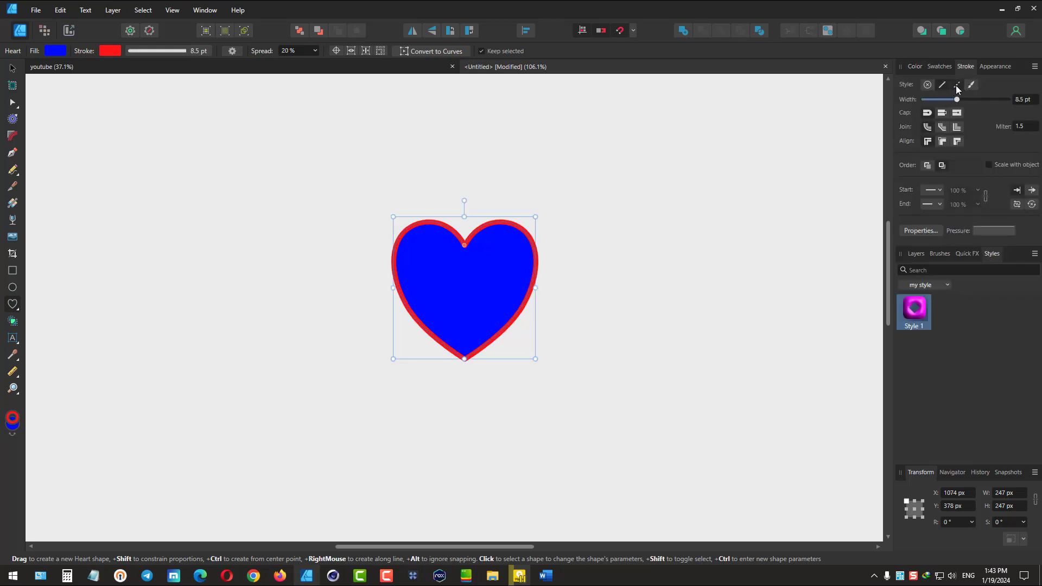
{"action": "left_click", "coordinate": [956, 85]}
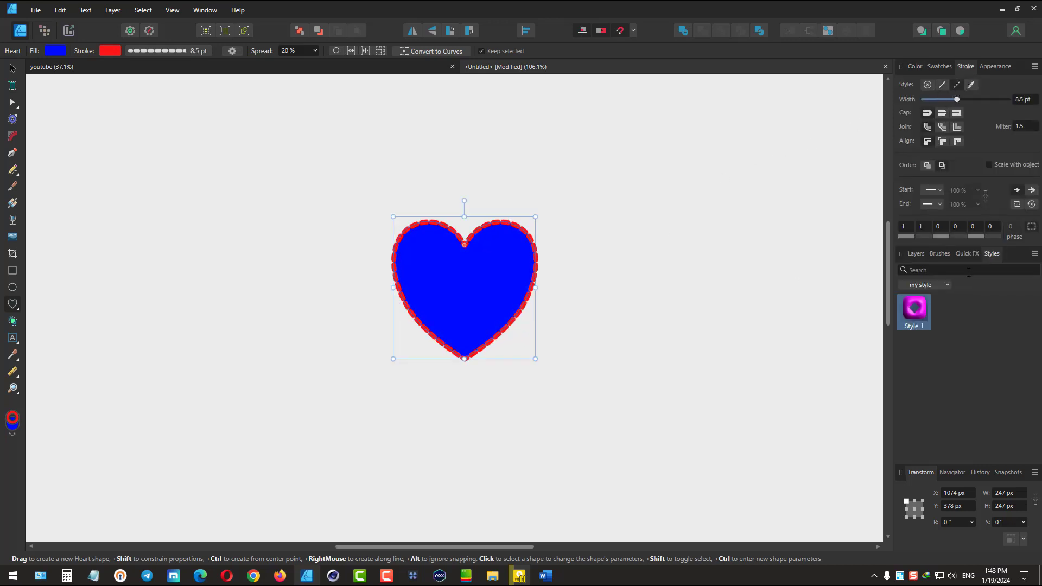
Save the blue heart's appearance as a new style in the "my style" category and revert the heart to its default appearance
{"action": "left_click", "coordinate": [1034, 254]}
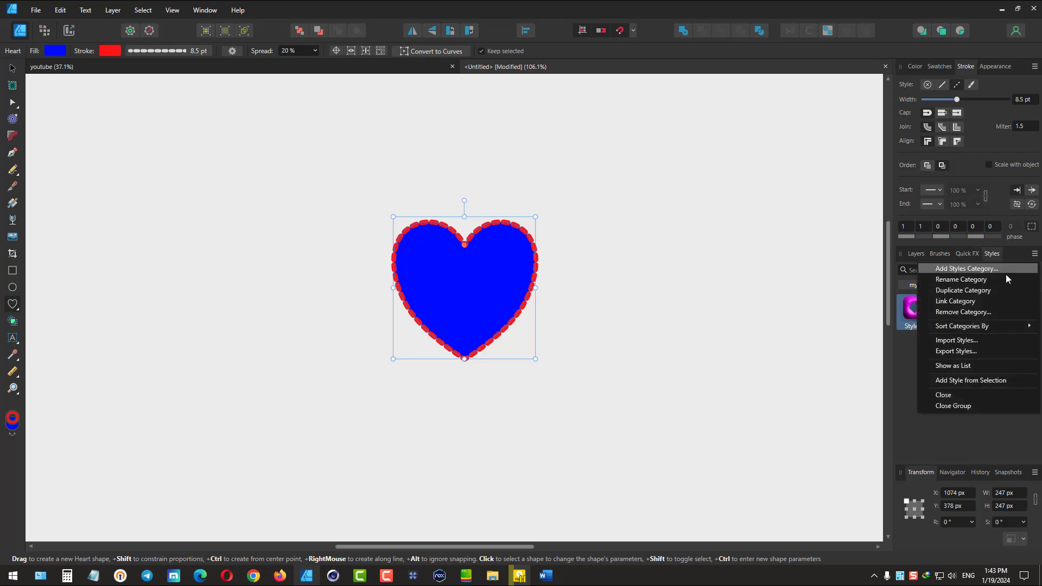
{"action": "left_click", "coordinate": [957, 382]}
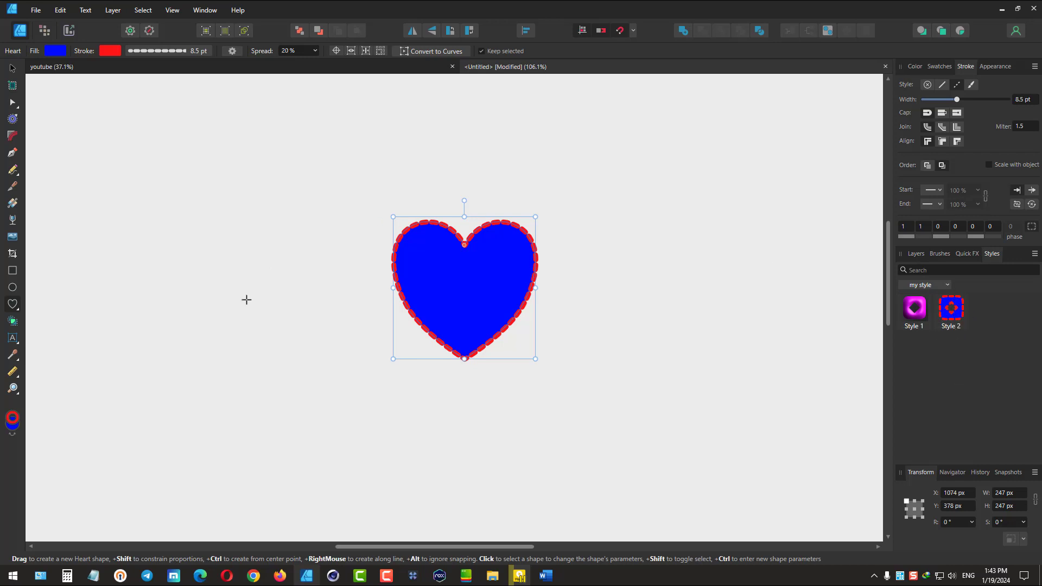
{"action": "left_click", "coordinate": [11, 70]}
{"action": "left_click", "coordinate": [149, 32]}
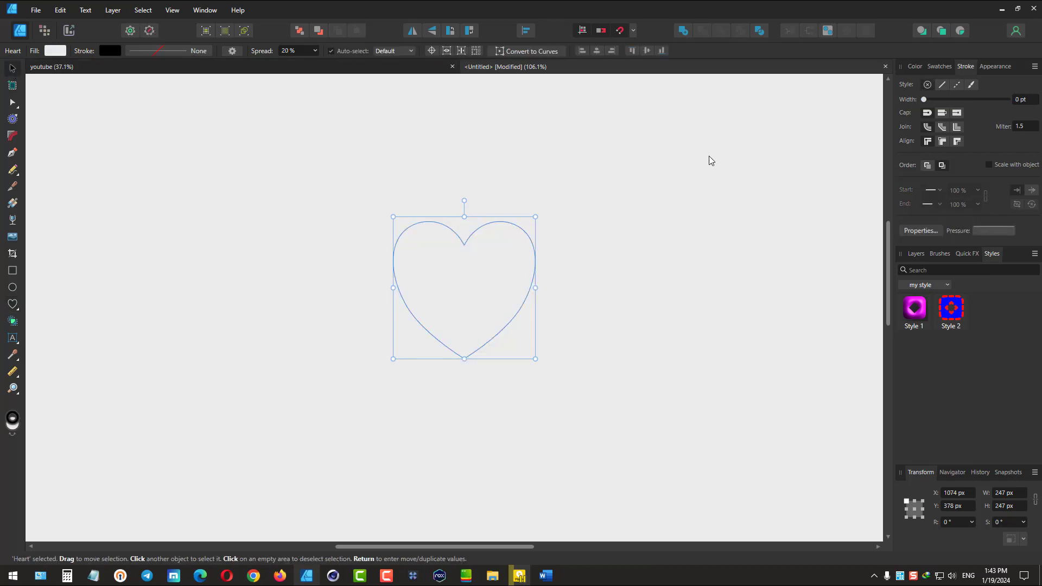